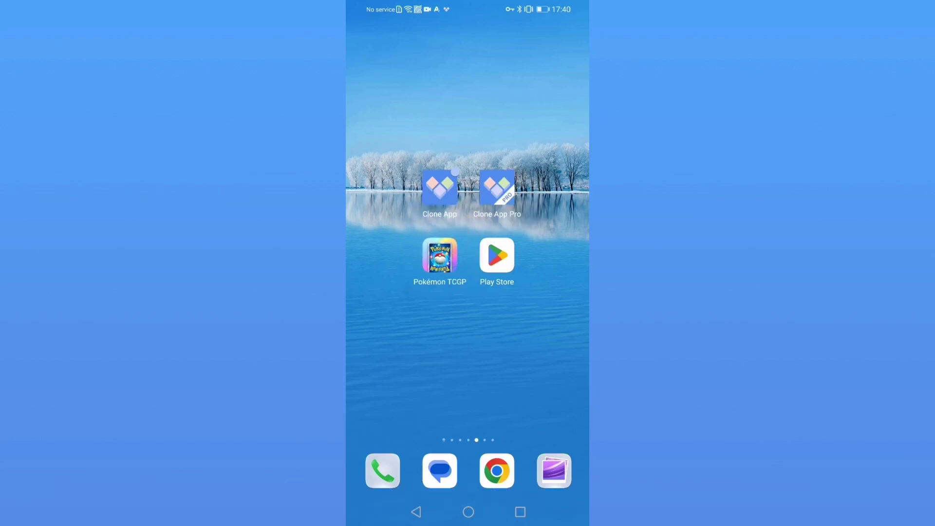
Launch Clone App from the home screen and scroll through its grid of Pokémon TCGP clones.
click(440, 187)
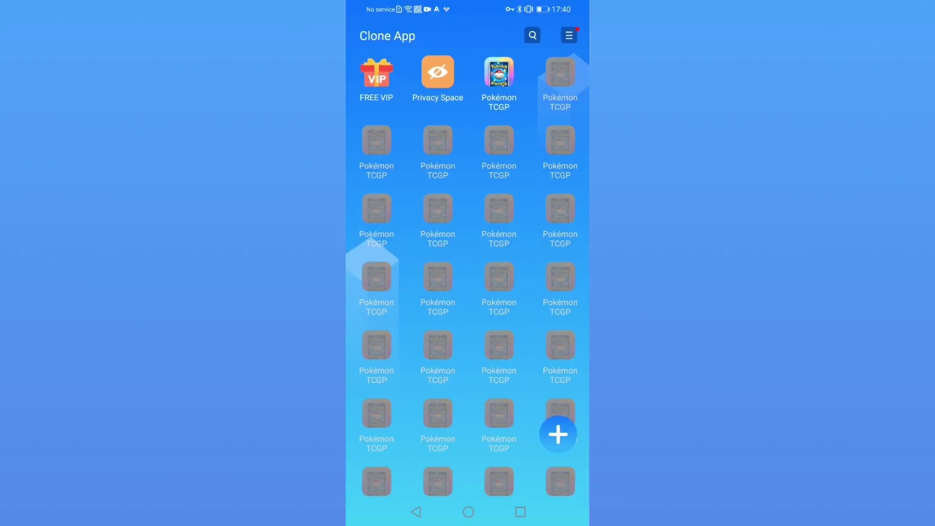
drag(489, 365, 539, 57)
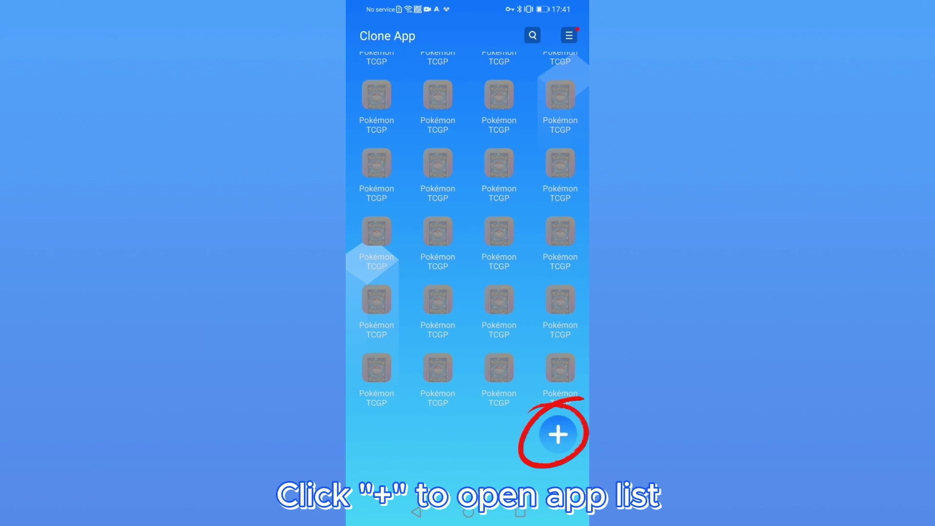
mouse_move(560, 438)
mouse_down()
mouse_move(560, 469)
mouse_move(573, 397)
mouse_up()
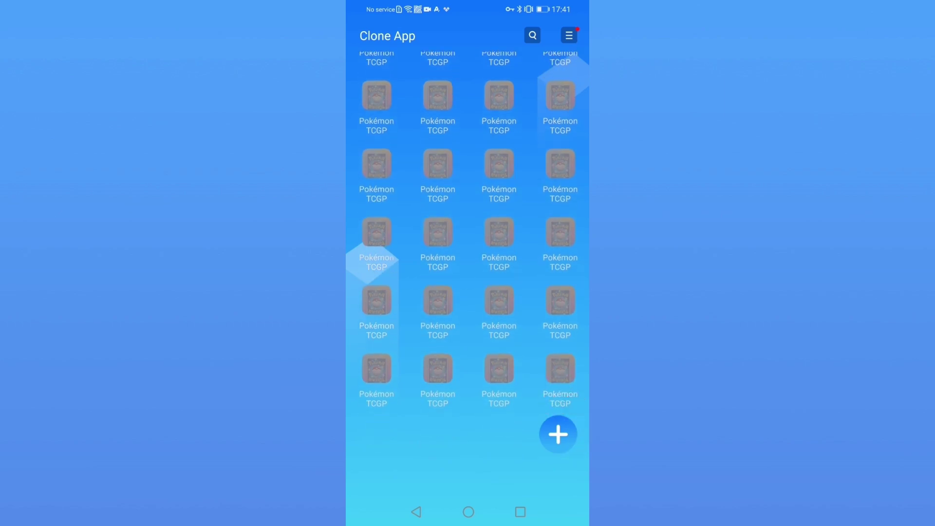
Create another Pokémon TCGP clone from the Choose APP list, keeping the default name and icon.
click(558, 434)
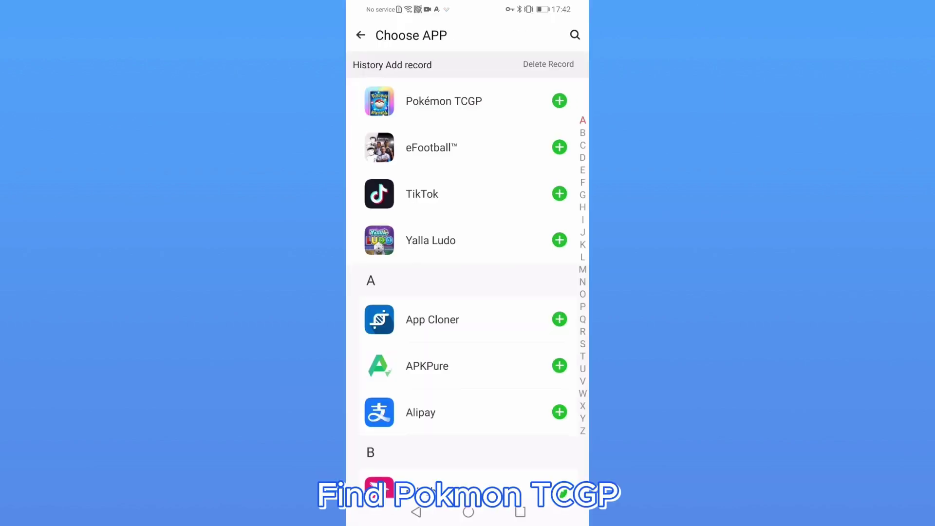
drag(497, 292, 497, 147)
drag(497, 475, 497, 109)
mouse_move(497, 439)
mouse_down()
mouse_move(498, 109)
mouse_move(519, 223)
mouse_move(498, 146)
mouse_up()
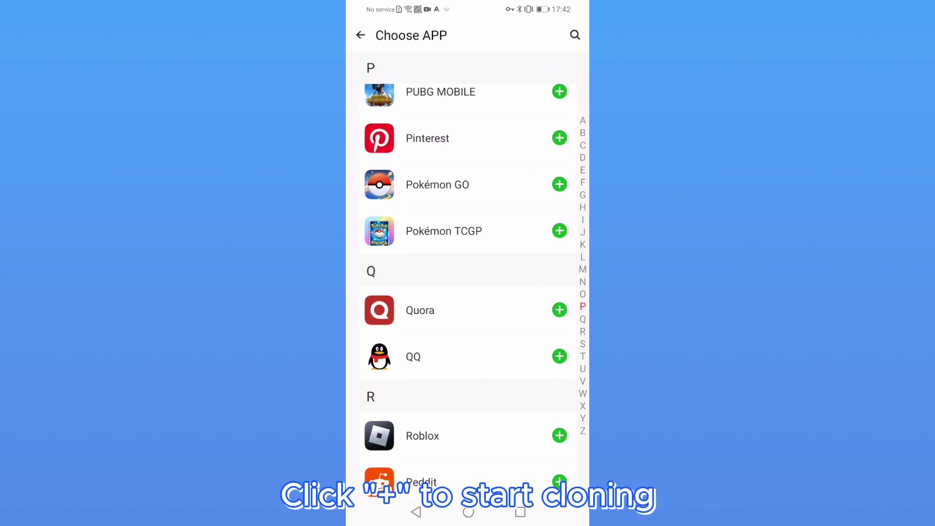
click(559, 231)
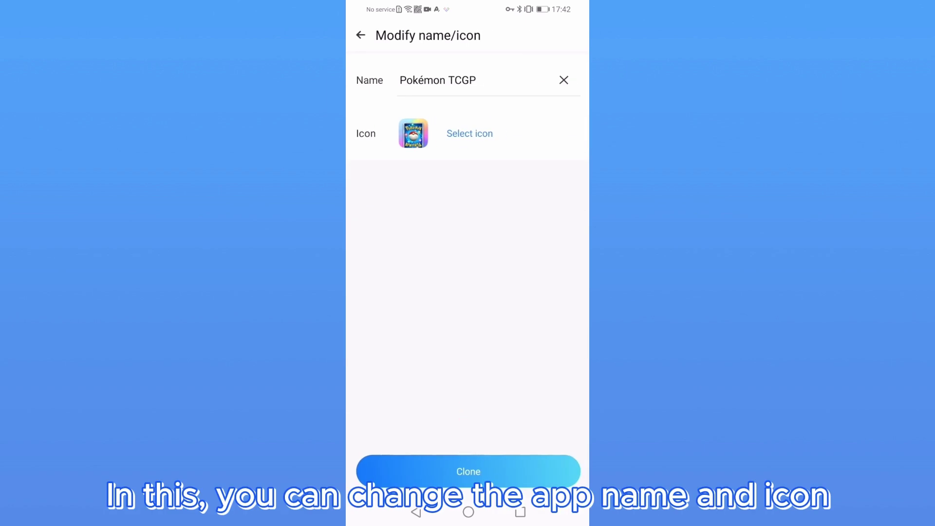
click(468, 472)
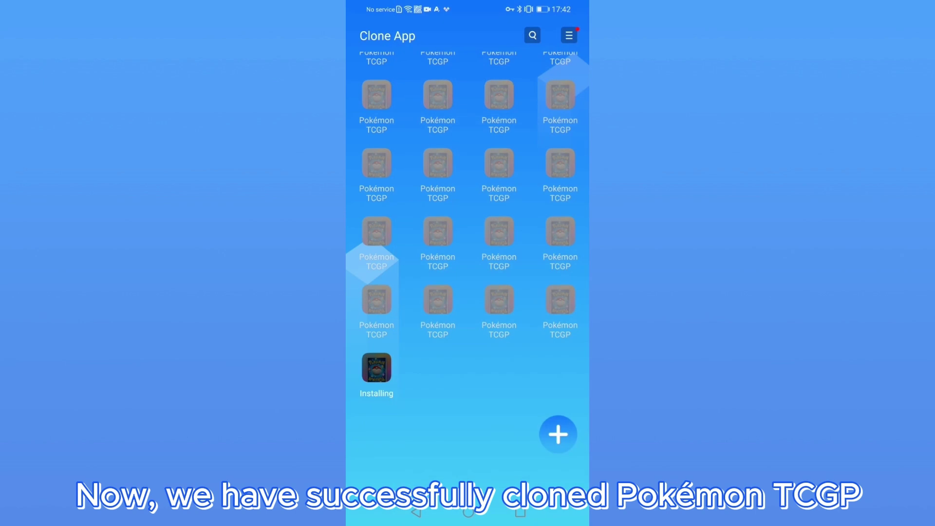
scroll(468, 256, up, 5)
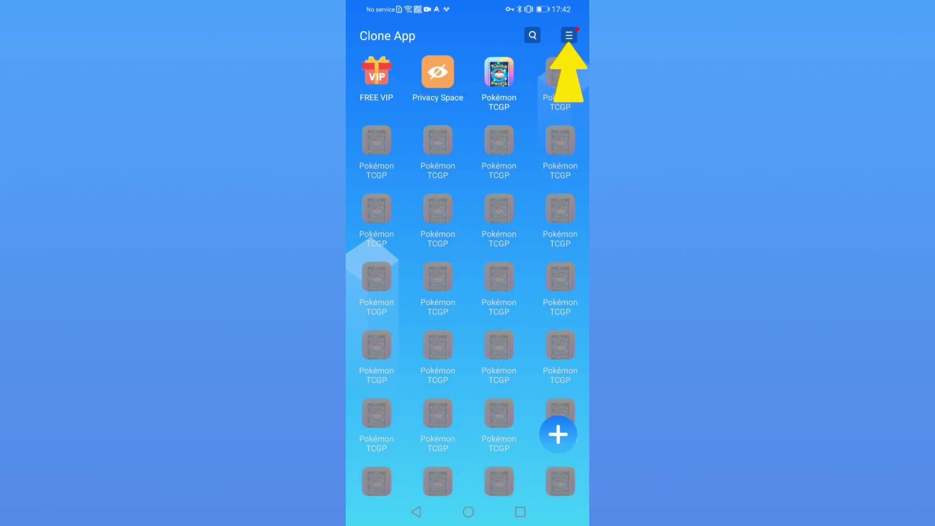
click(569, 35)
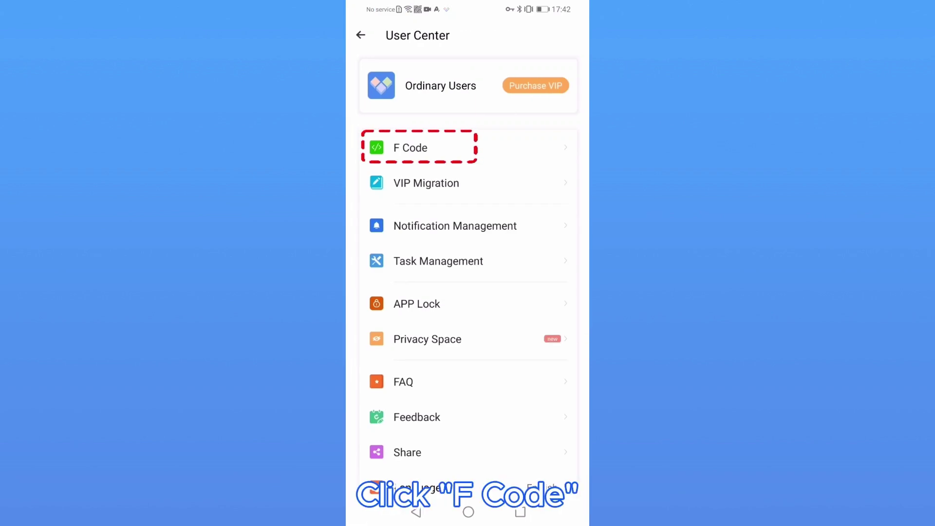
click(420, 147)
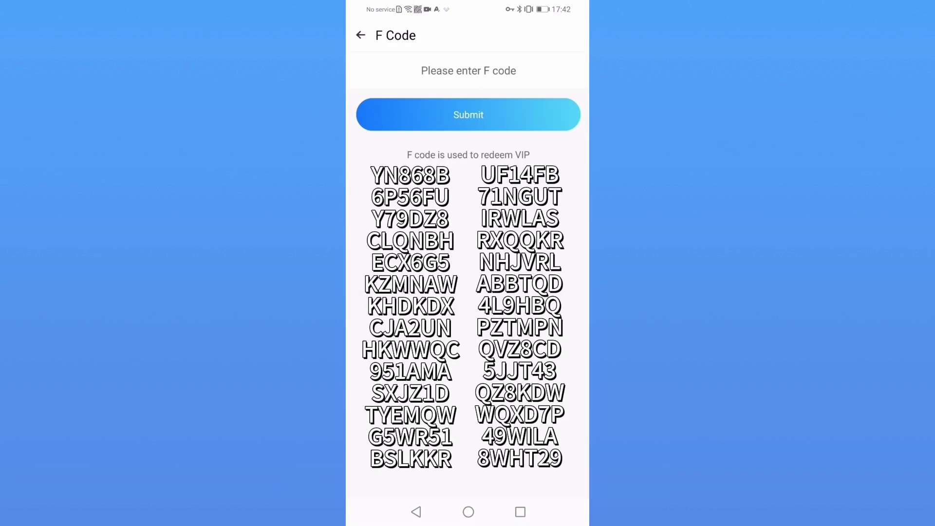
click(468, 71)
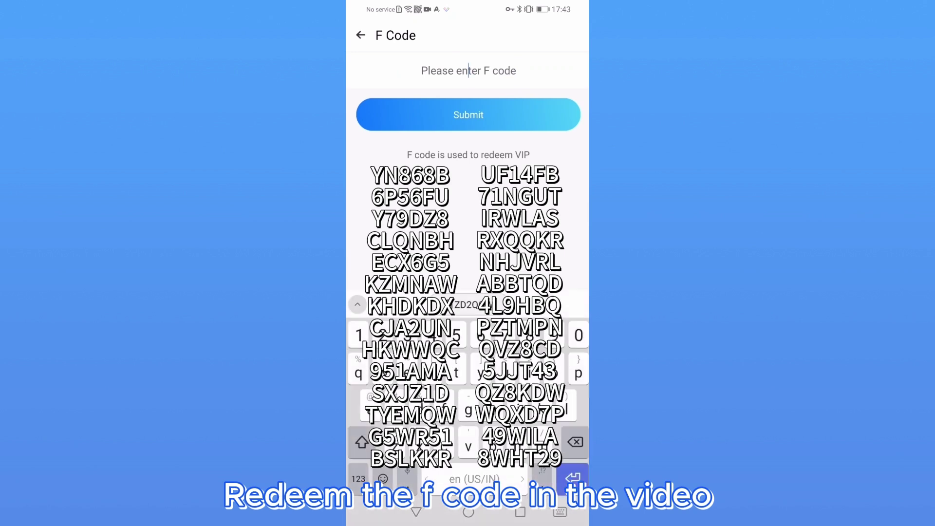
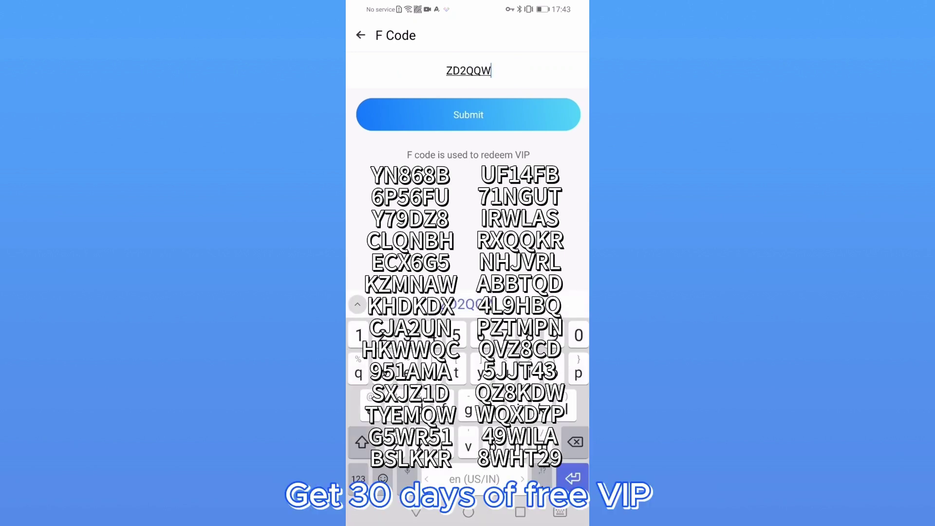
key(Escape)
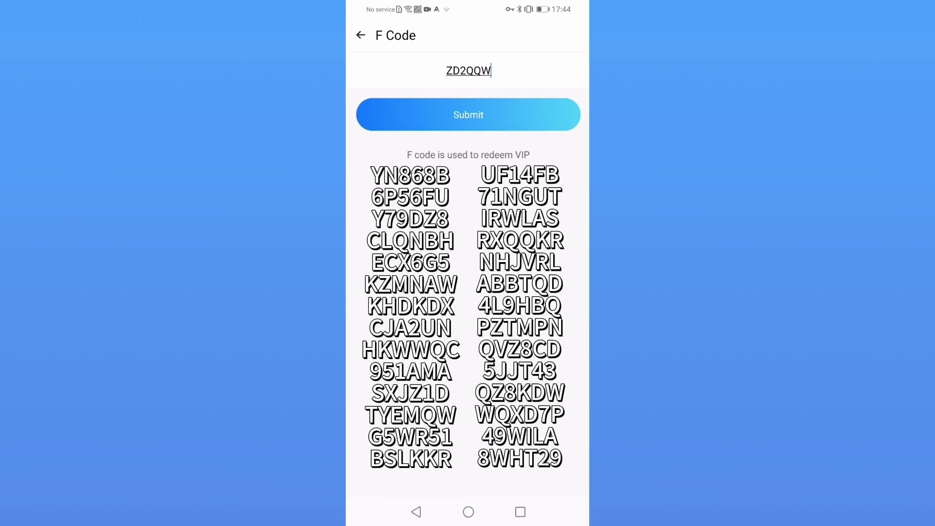
click(475, 115)
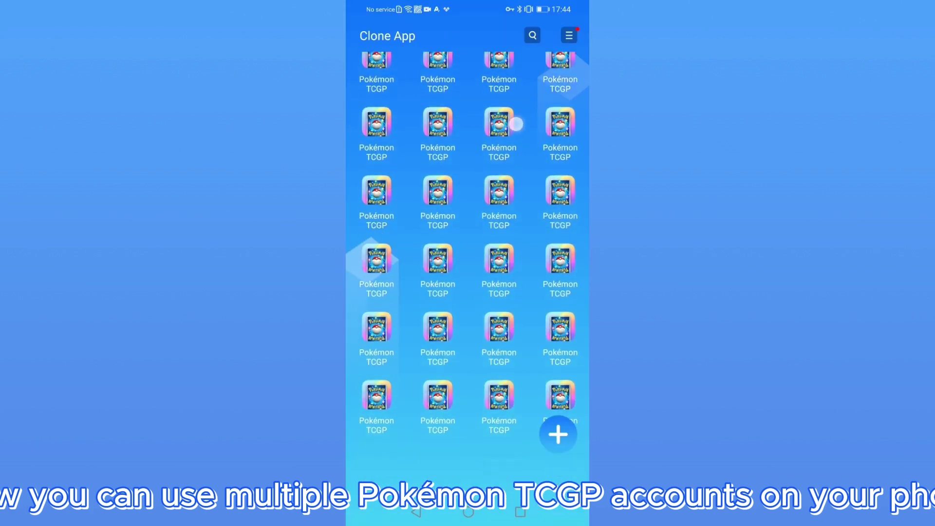
scroll(516, 188, up, 2)
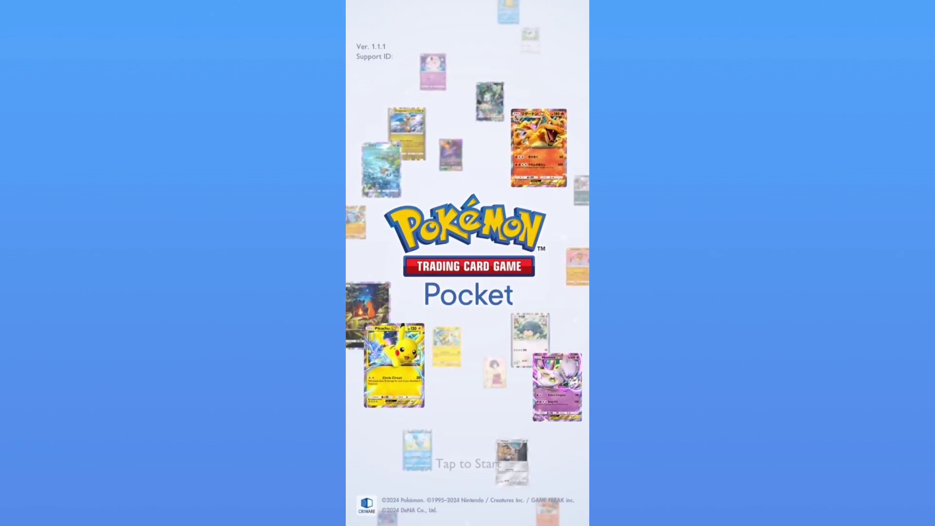
Get past the Pokémon TCG Pocket title screen in the cloned game.
click(468, 272)
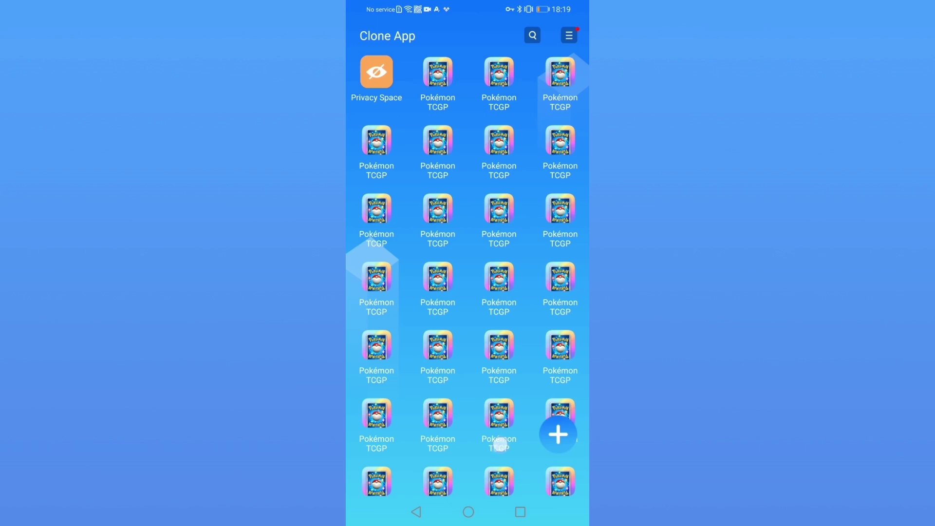
scroll(500, 444, down, 3)
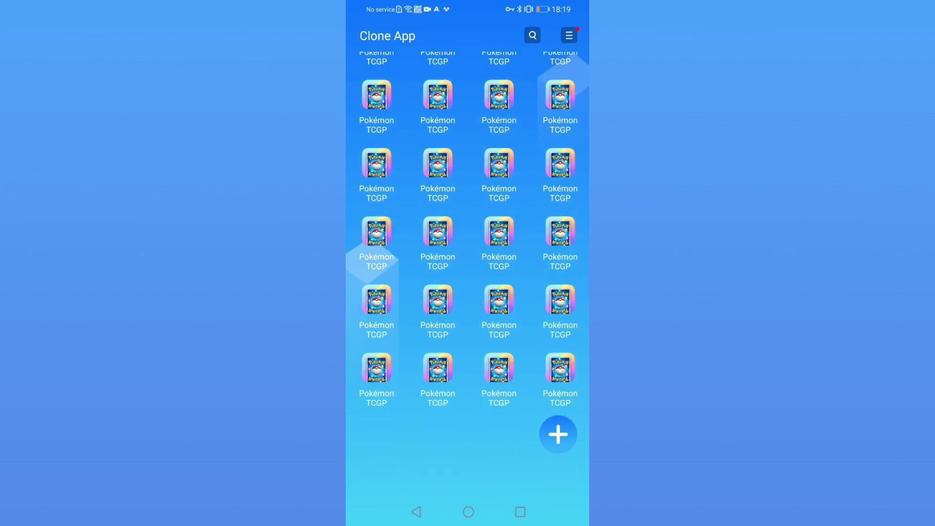
scroll(467, 263, up, 5)
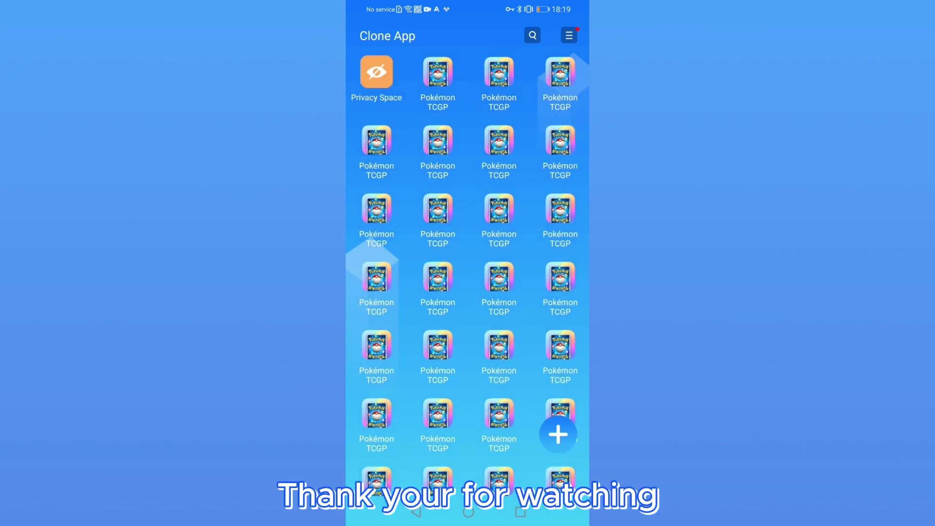